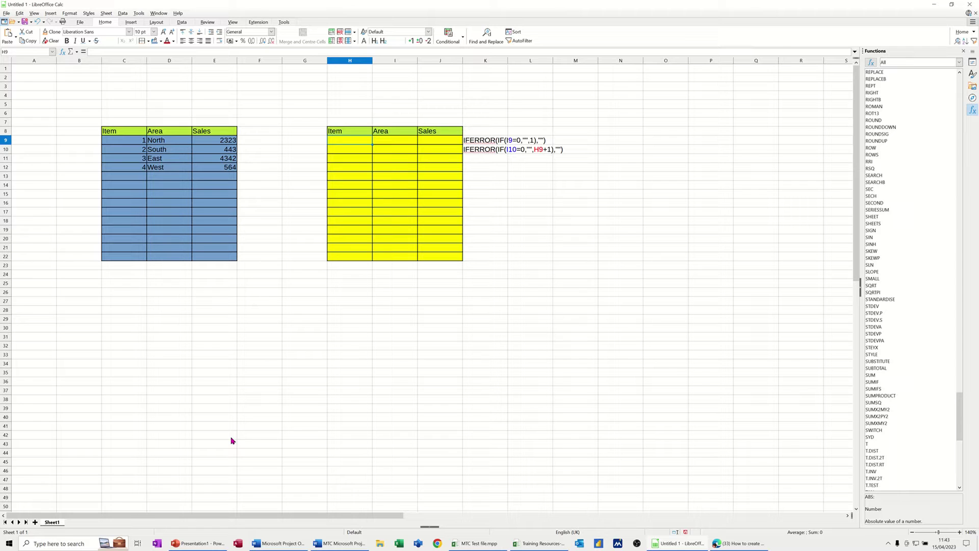
# Add a North row with sales 345 in row 13 of the blue table.
pyautogui.click(176, 178)
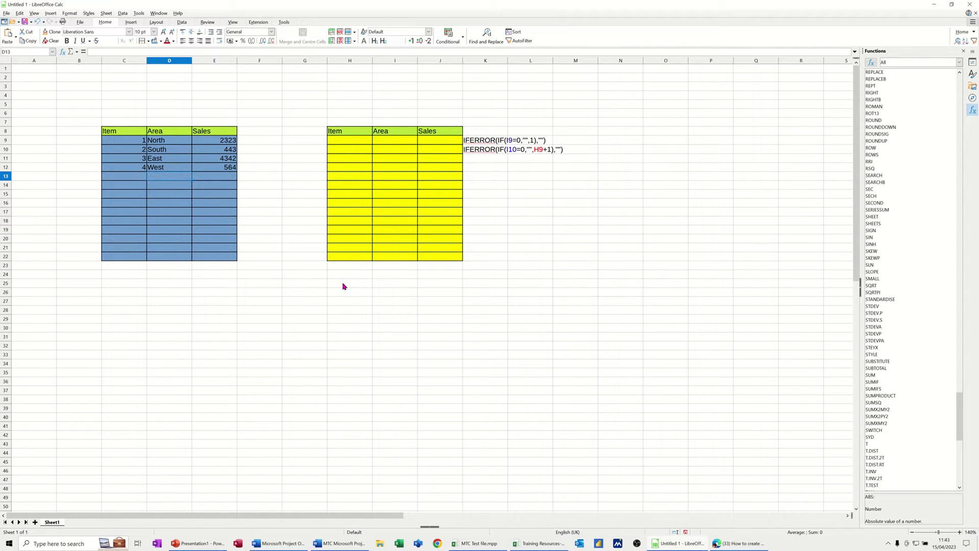
pyautogui.write('North')
pyautogui.press('Return')
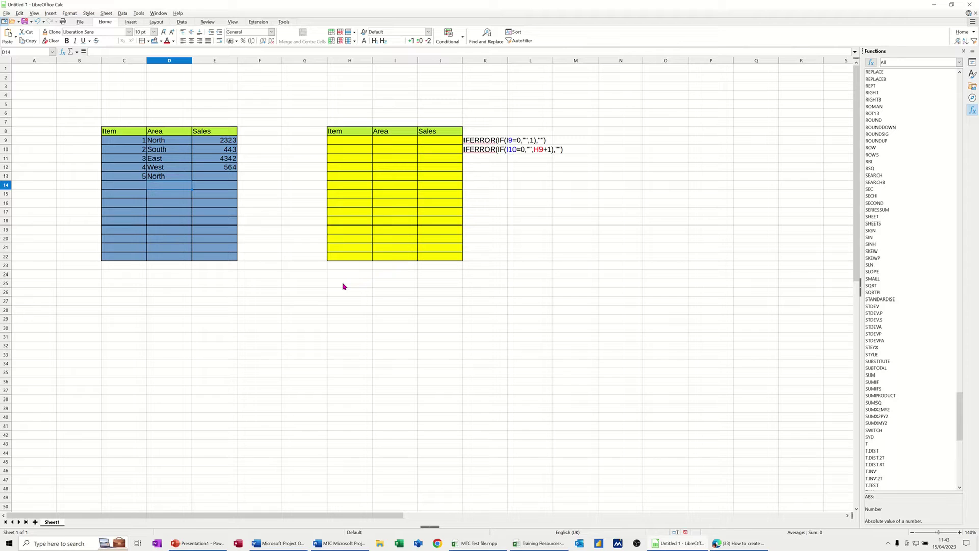
pyautogui.click(226, 176)
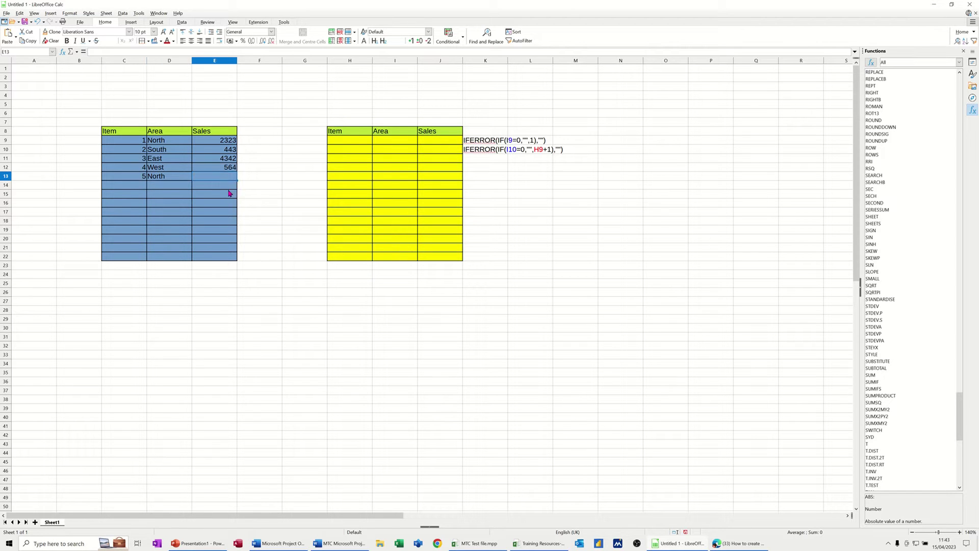
pyautogui.write('345')
# Add another North row with sales 234 in row 14.
pyautogui.click(173, 188)
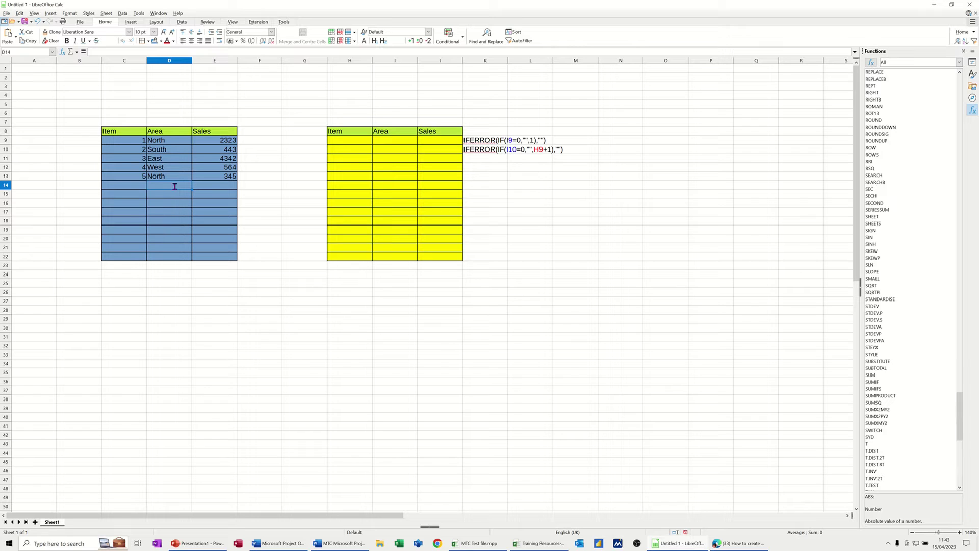
pyautogui.write('North')
pyautogui.press('Tab')
pyautogui.write('234')
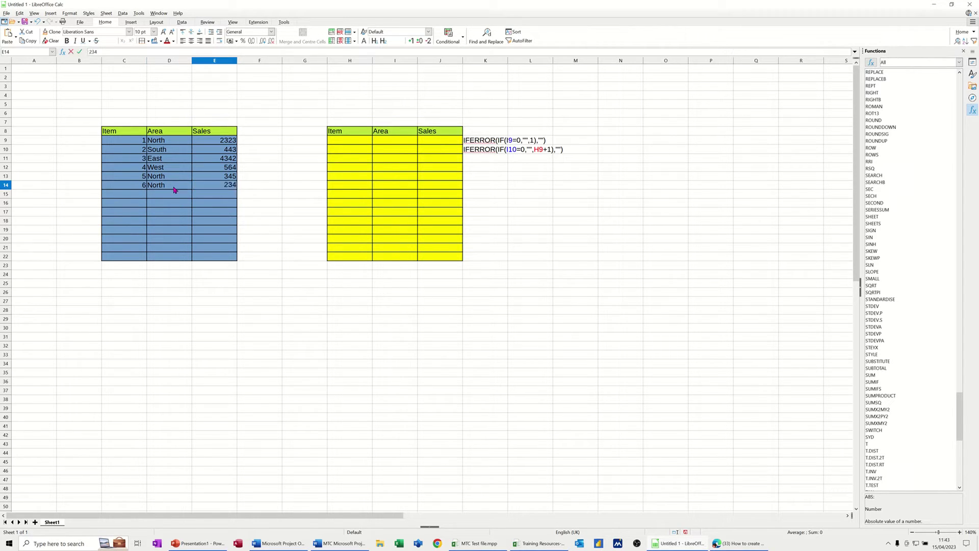
pyautogui.press('Return')
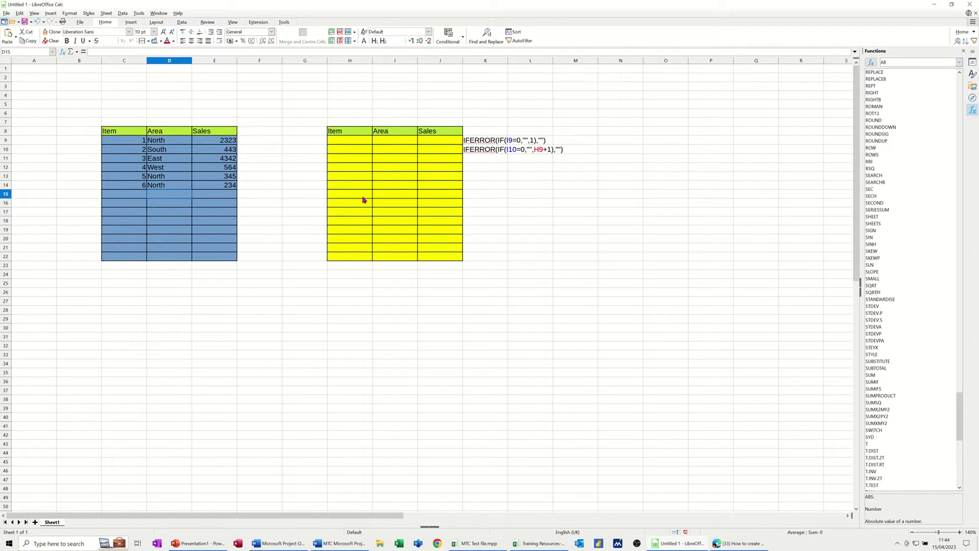
# Enter =IFERROR(IF(I9=0,"",1),"") in H9 so it shows 1 only when I9 is filled.
pyautogui.click(355, 141)
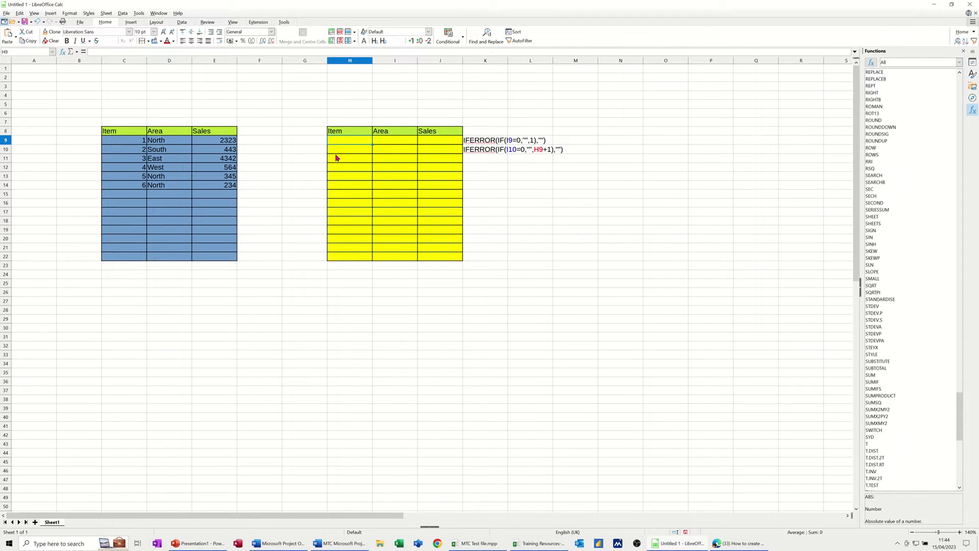
pyautogui.write('=iferror')
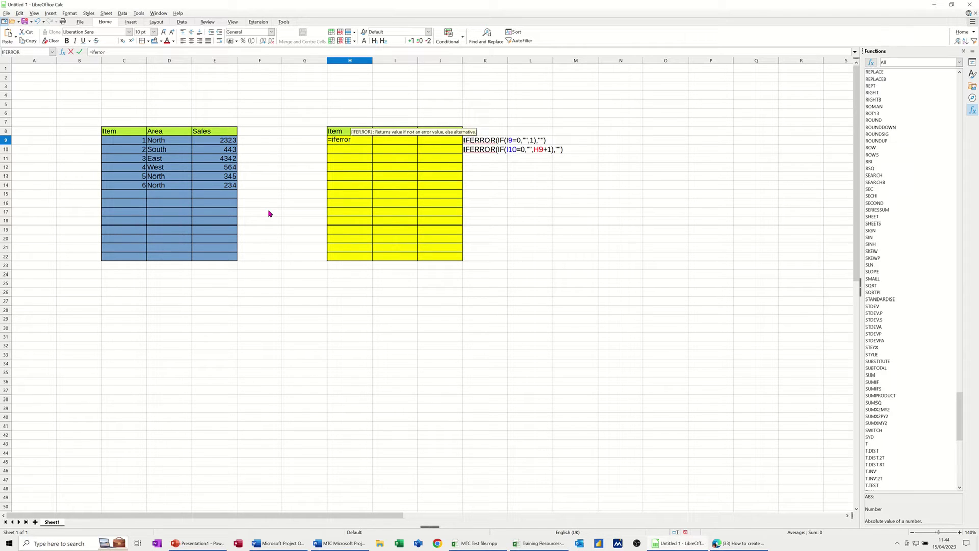
pyautogui.write('(if')
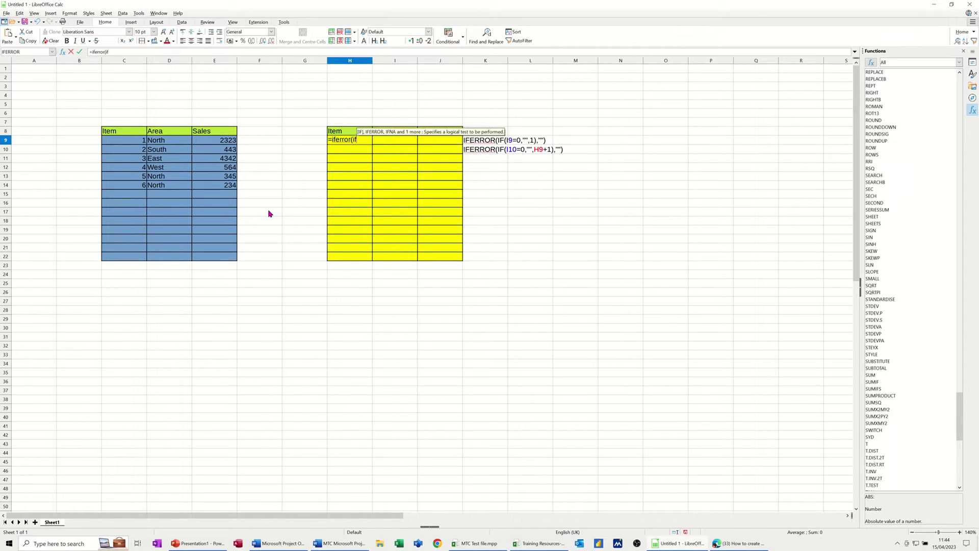
pyautogui.write('(')
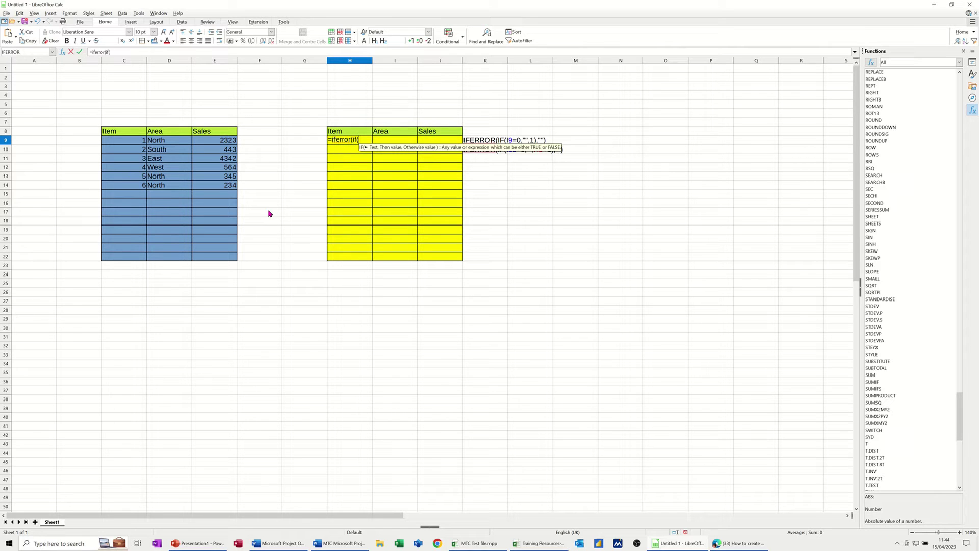
pyautogui.write('I')
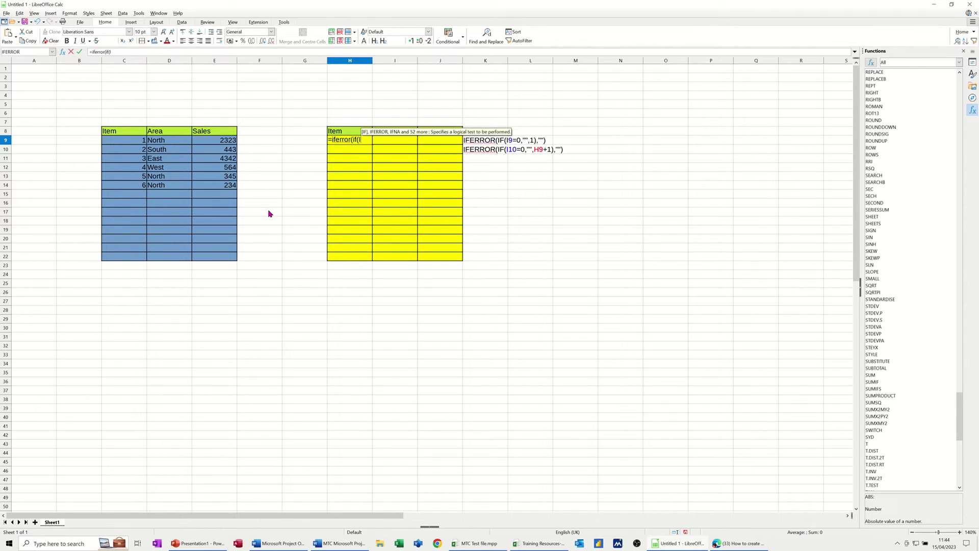
pyautogui.write('9=')
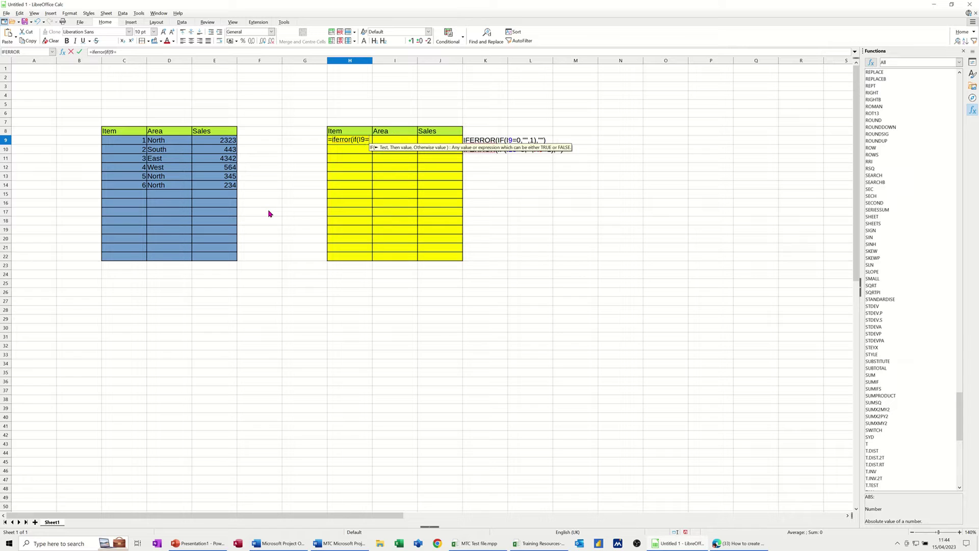
pyautogui.write('0,')
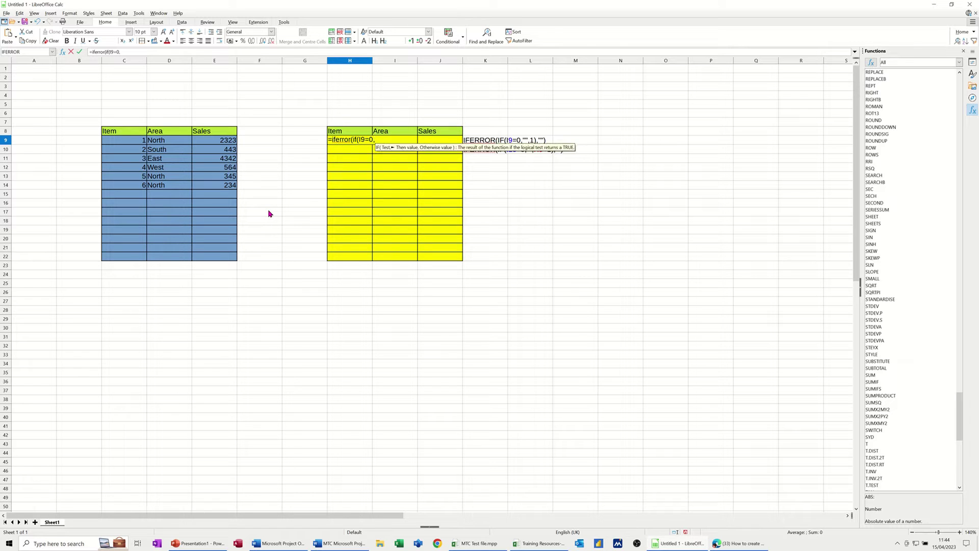
pyautogui.write('"",1')
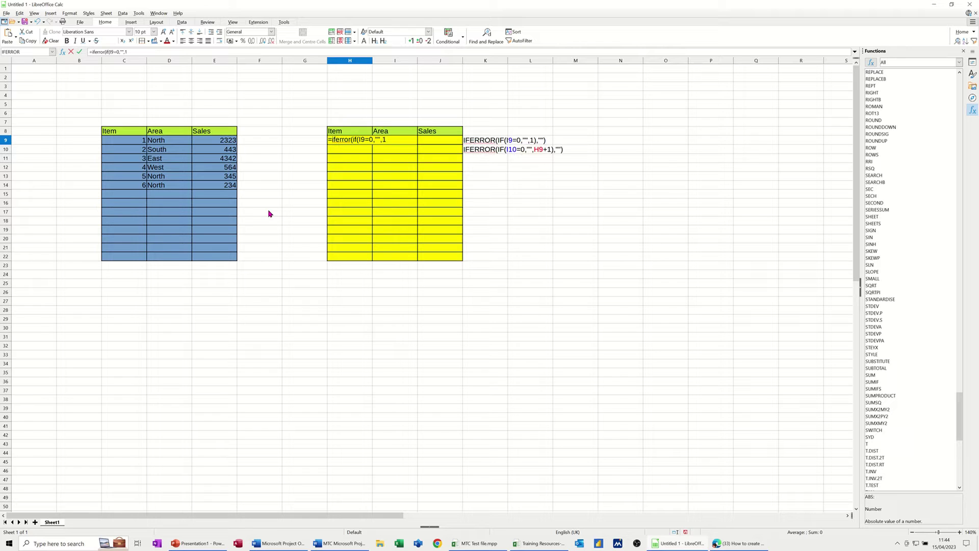
pyautogui.write(')')
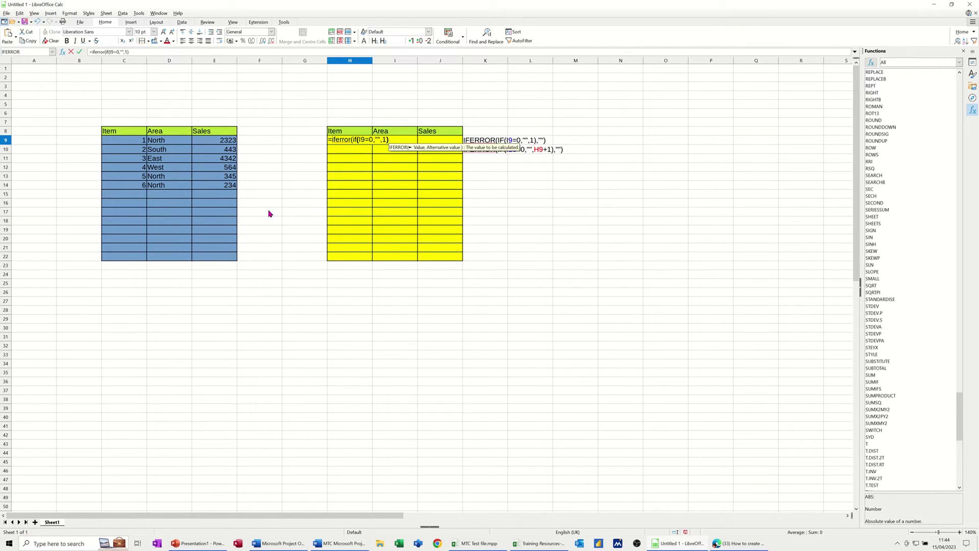
pyautogui.write(',""')
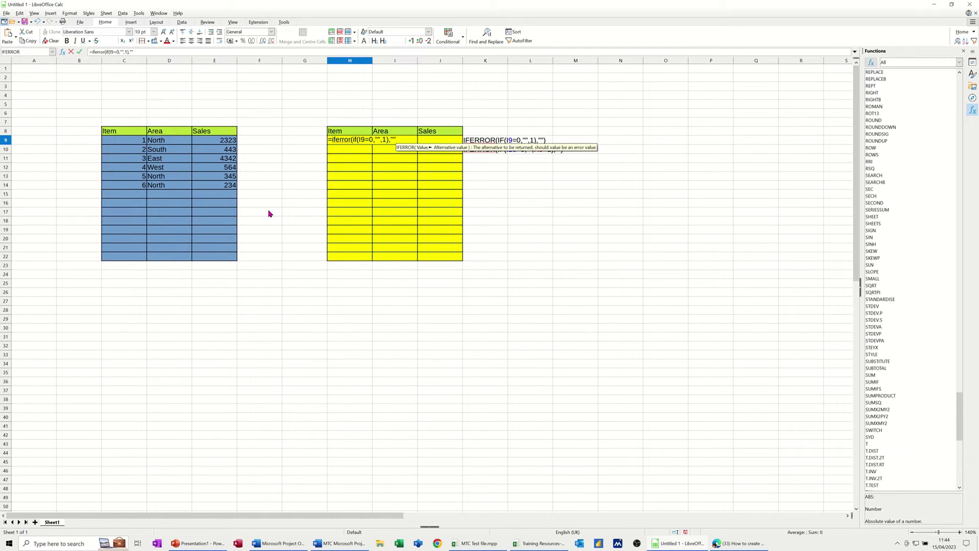
pyautogui.write(')')
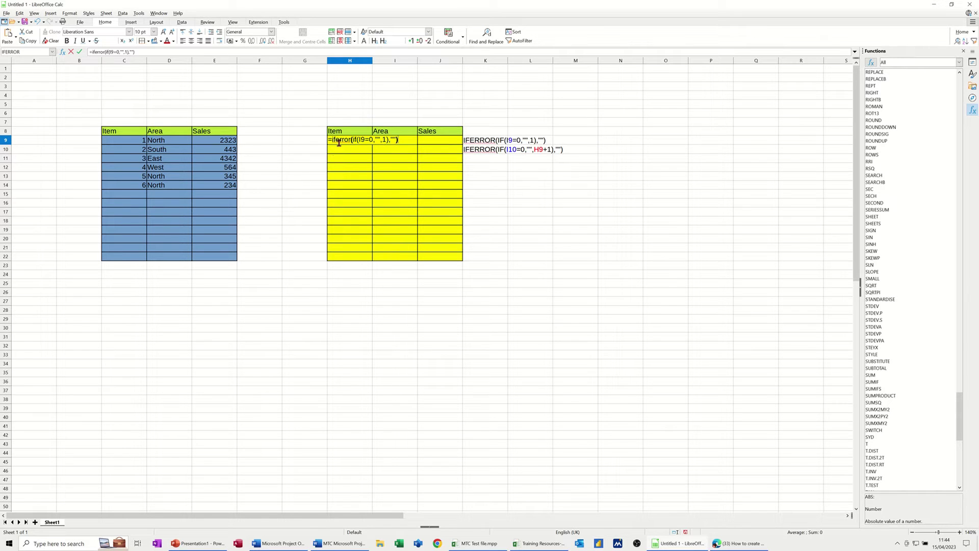
pyautogui.click(79, 52)
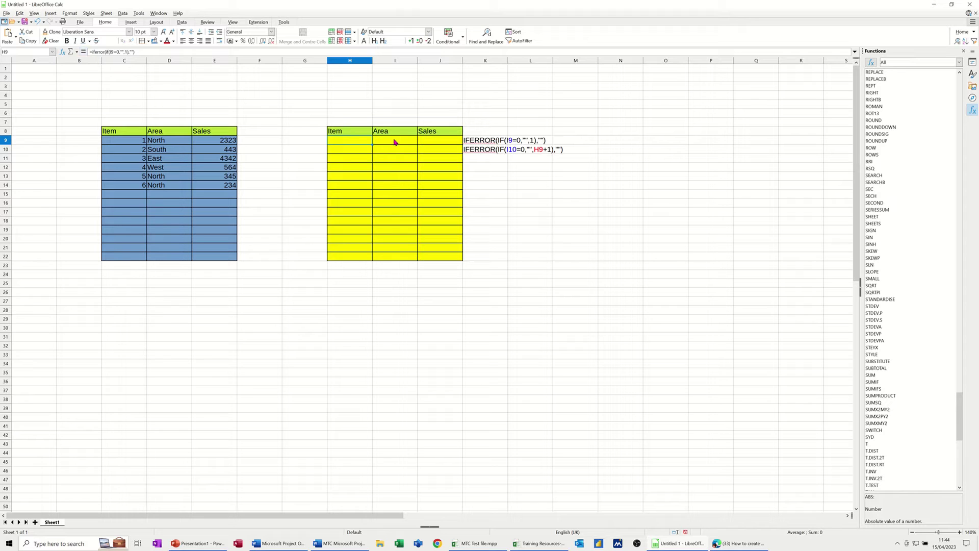
# Enter a test letter 'f' in I9 to check that H9 shows 1.
pyautogui.click(395, 143)
pyautogui.write('f')
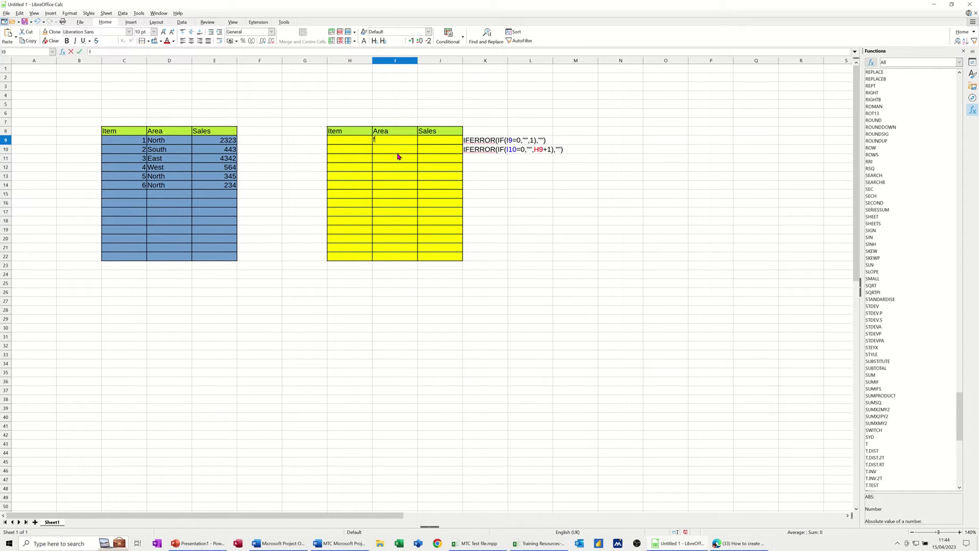
pyautogui.press('Return')
# Enter =IFERROR(IF(I10=0,"",H9+1),"") in H10 to count on from H9.
pyautogui.click(351, 153)
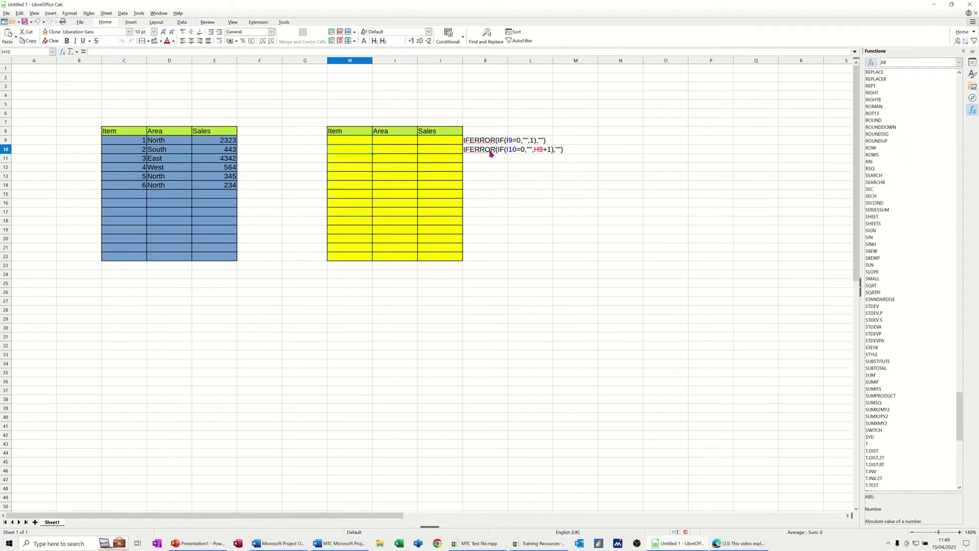
pyautogui.write('=I')
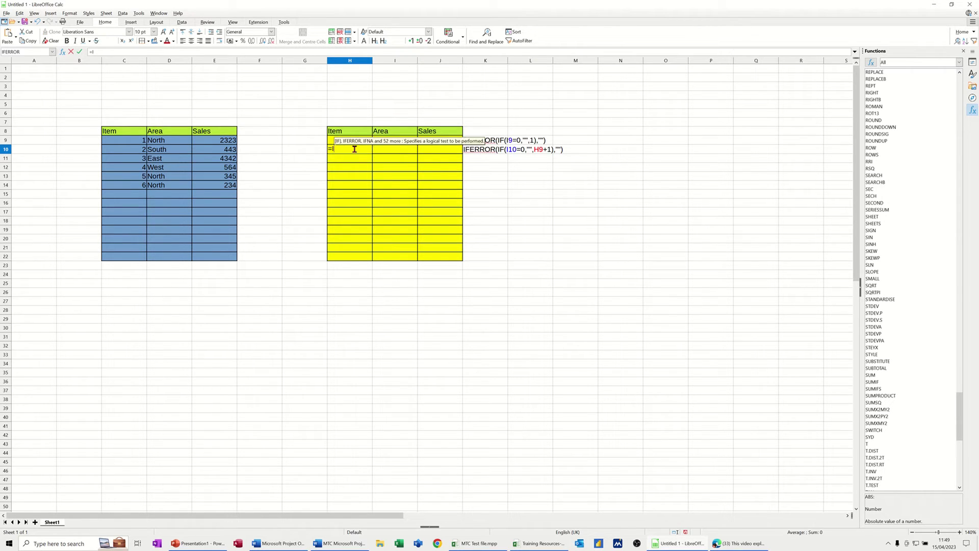
pyautogui.write('FError(')
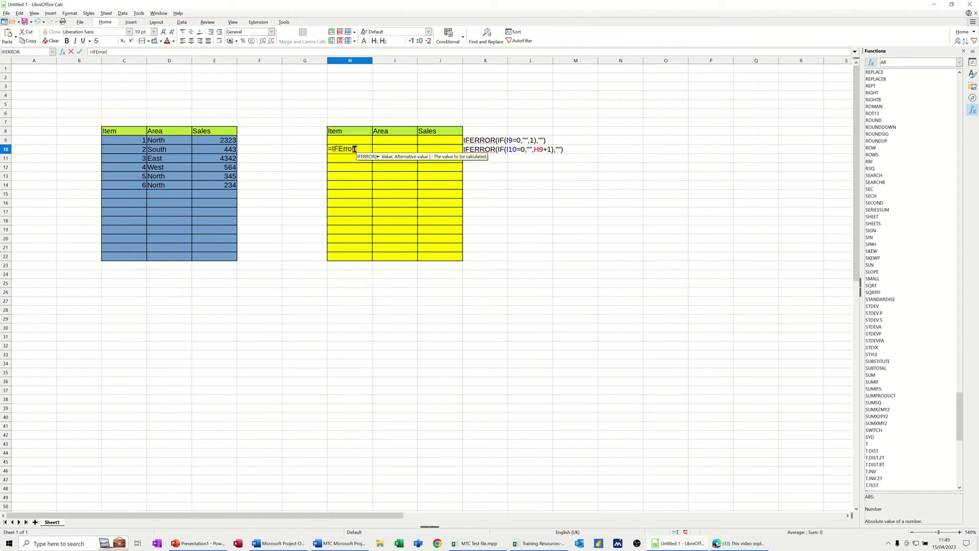
pyautogui.write('If(')
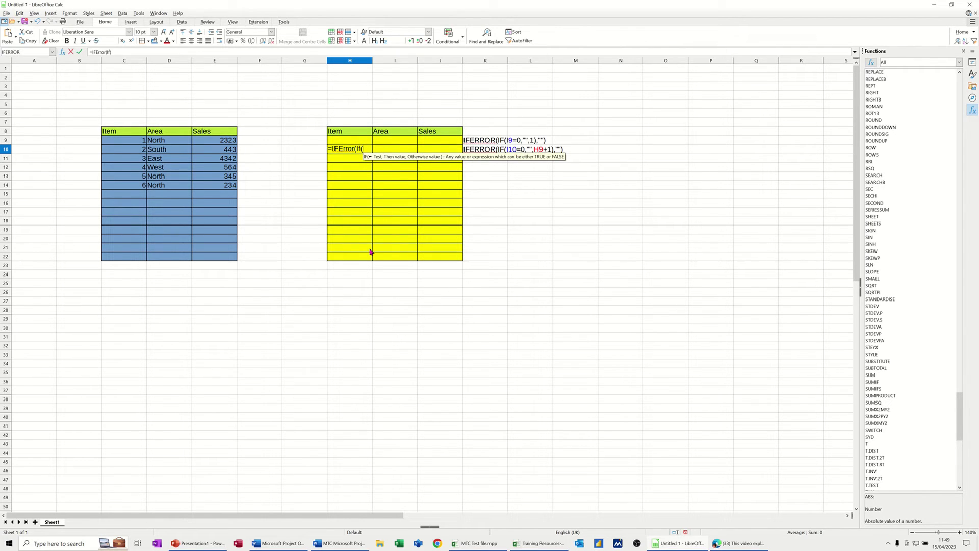
pyautogui.write('I10')
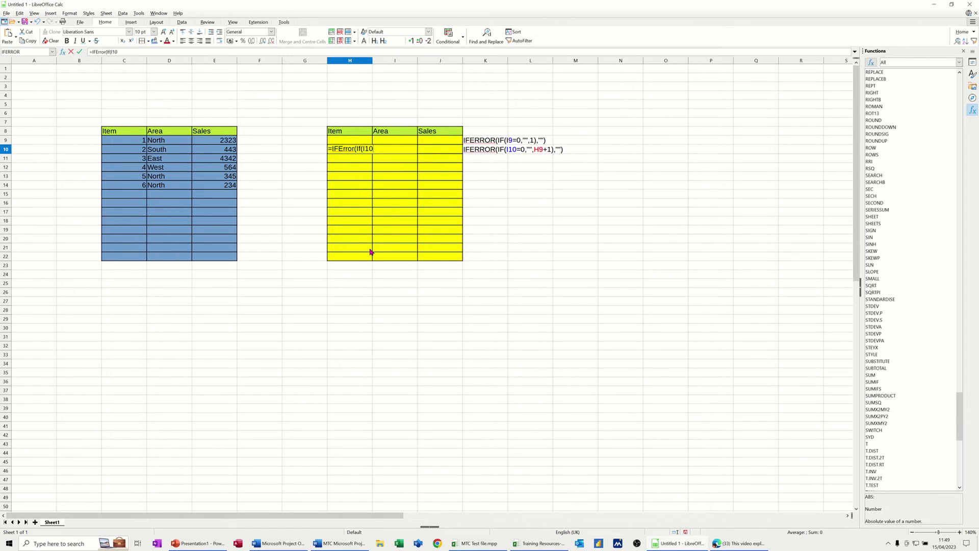
pyautogui.write('=0,""')
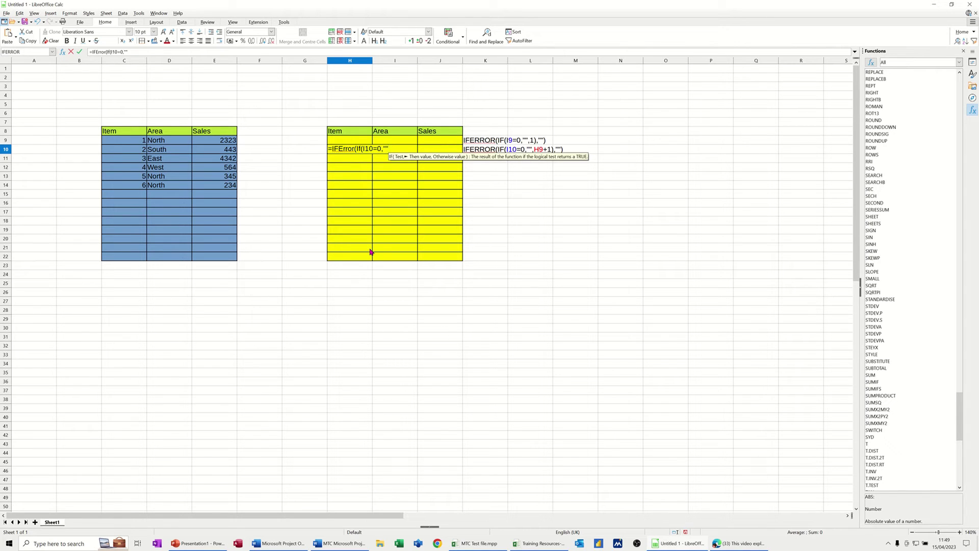
pyautogui.write(',')
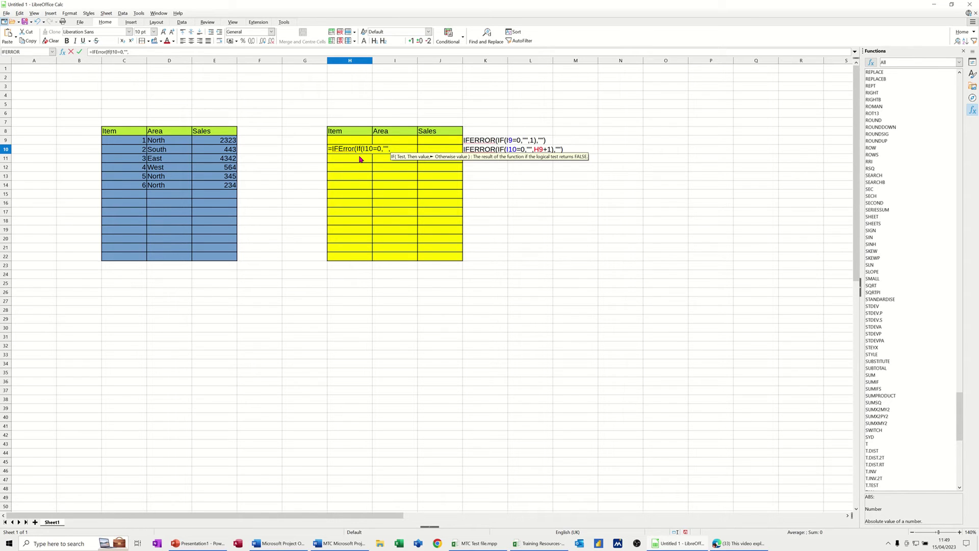
pyautogui.write('H')
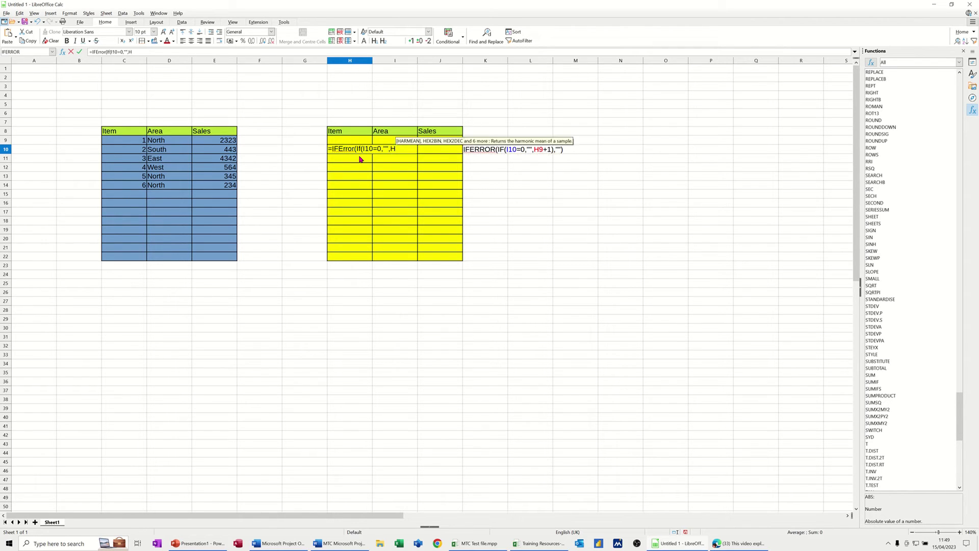
pyautogui.write('9+1')
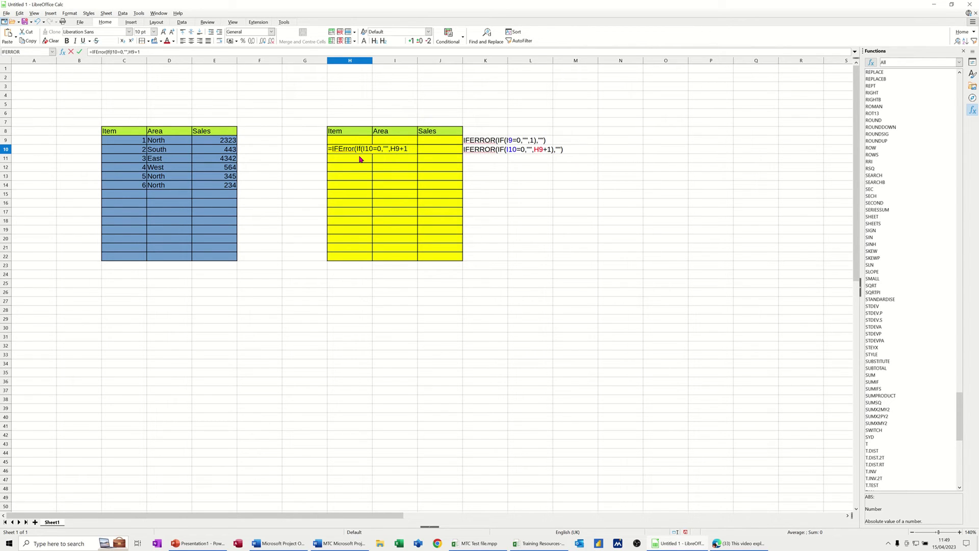
pyautogui.write(')')
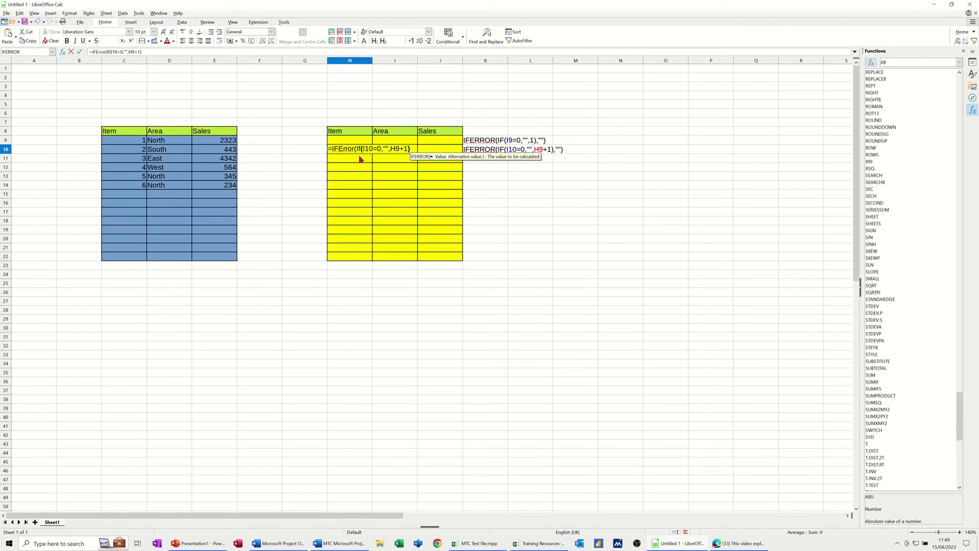
pyautogui.write(',')
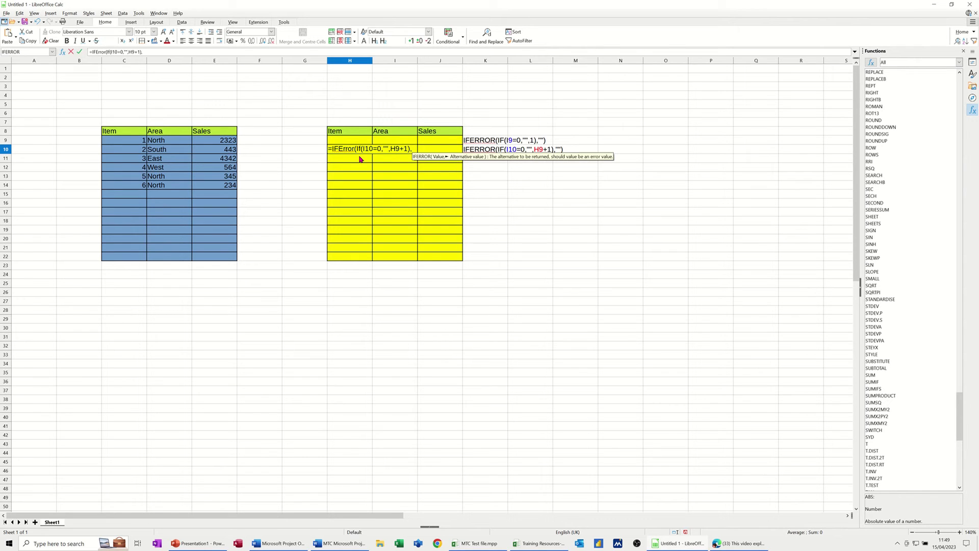
pyautogui.write('""')
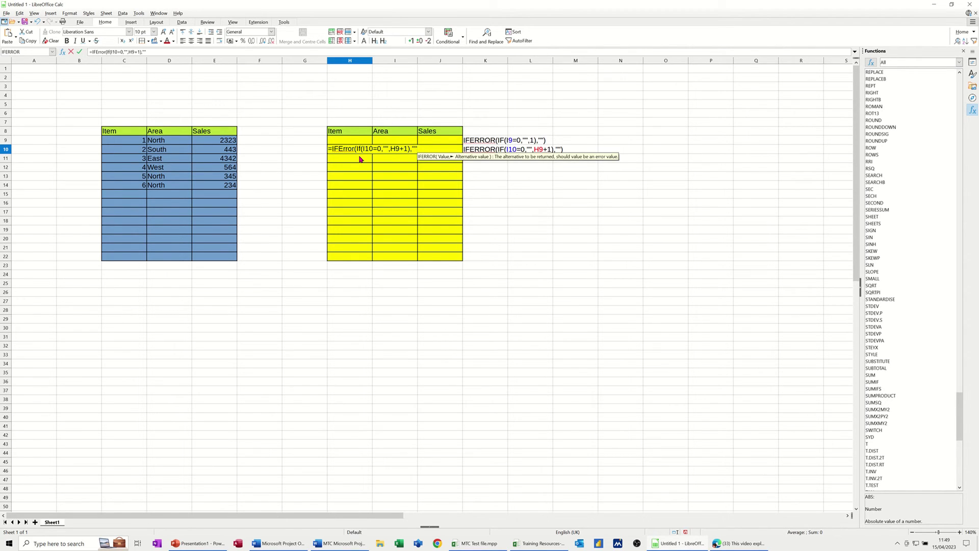
pyautogui.write(')')
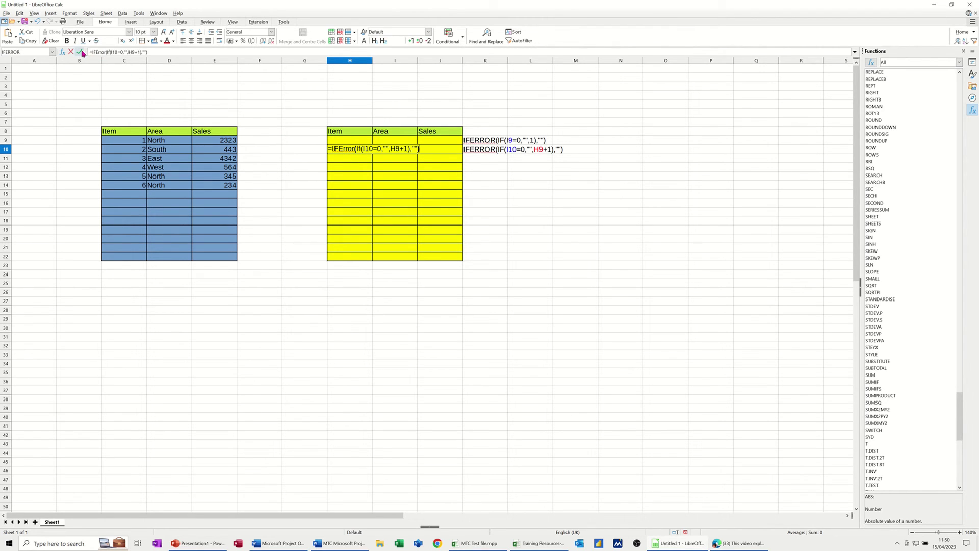
pyautogui.click(82, 53)
# Enter North, West and East as areas in I9, I10 and I11.
pyautogui.click(385, 143)
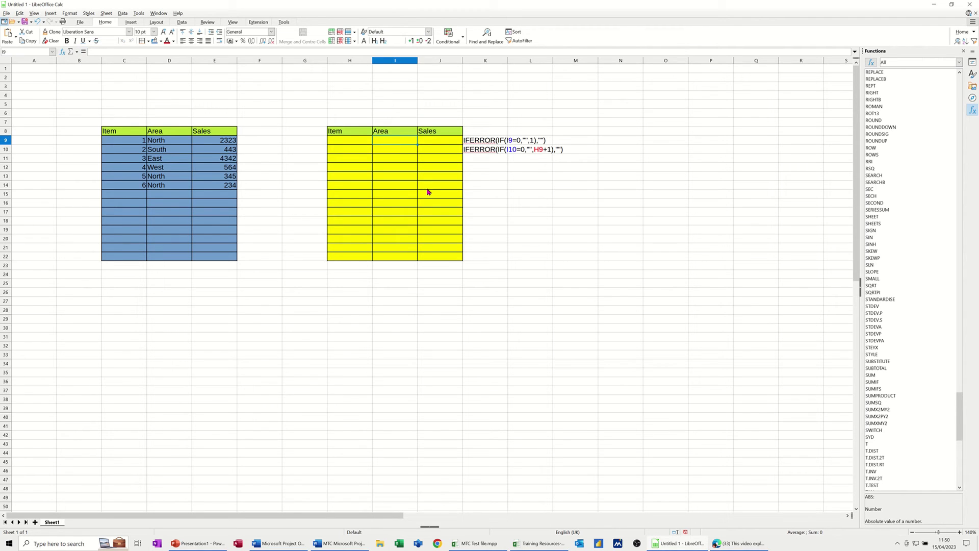
pyautogui.write('North')
pyautogui.press('Return')
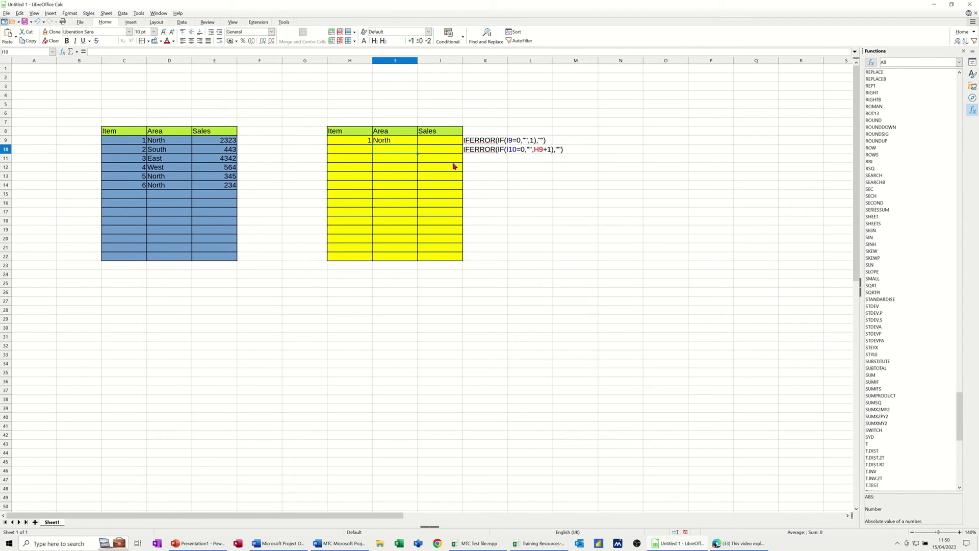
pyautogui.write('West')
pyautogui.press('Return')
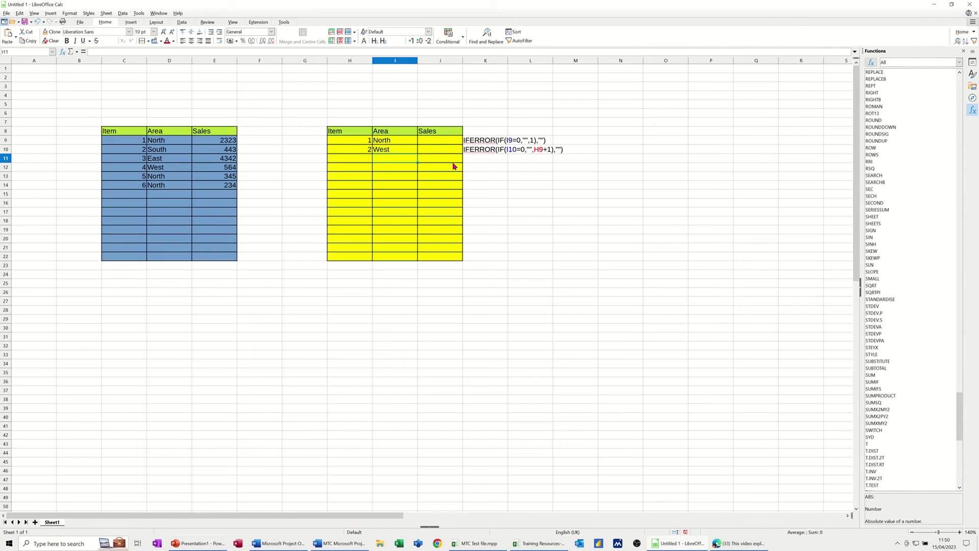
pyautogui.write('East')
pyautogui.press('Return')
# Fill the H10 formula down to H22 and enter South in I12 as area 4.
pyautogui.click(370, 151)
pyautogui.moveTo(371, 152); pyautogui.dragTo(366, 258)
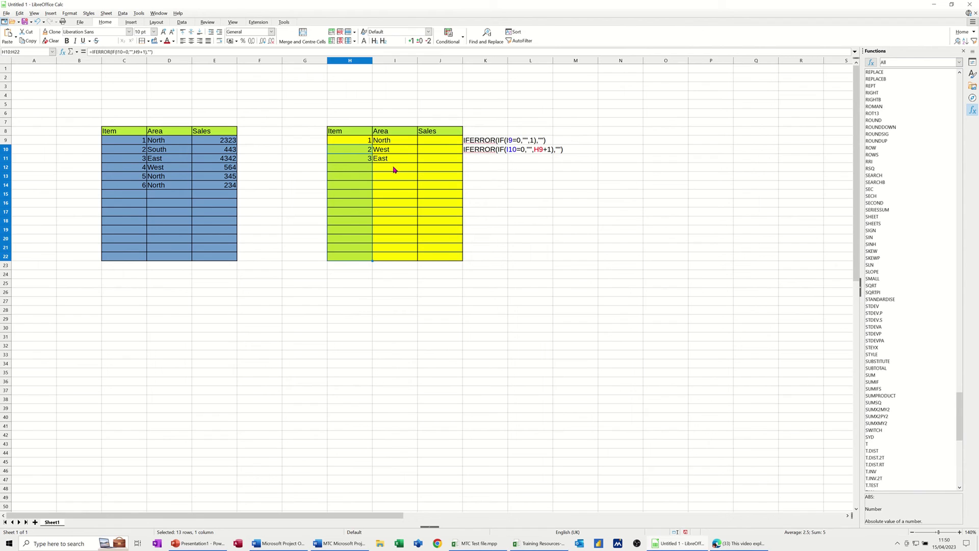
pyautogui.click(393, 168)
pyautogui.write('South')
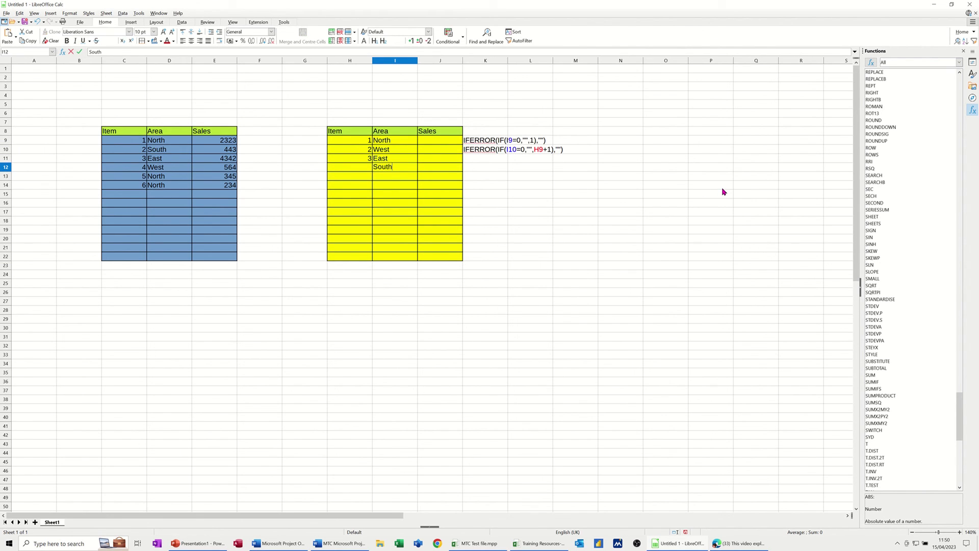
pyautogui.press('Return')
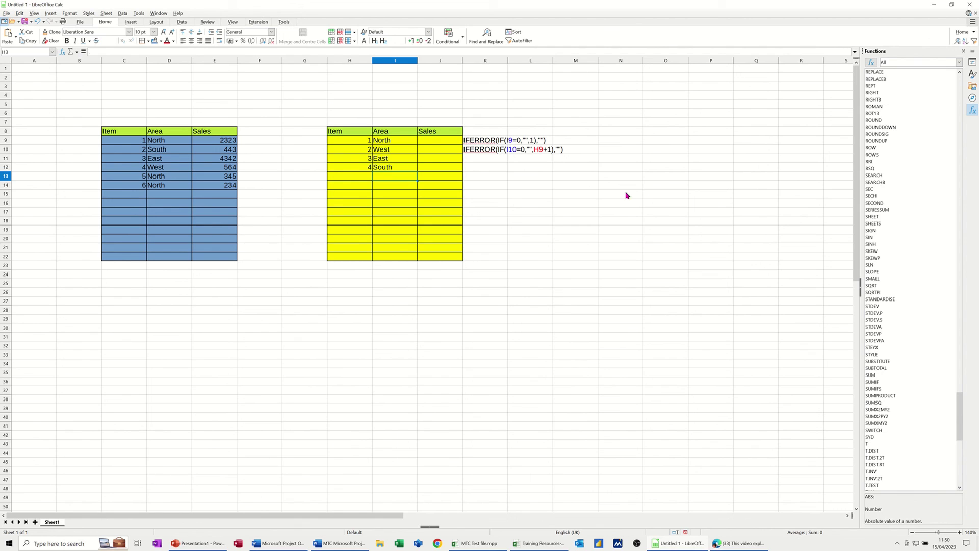